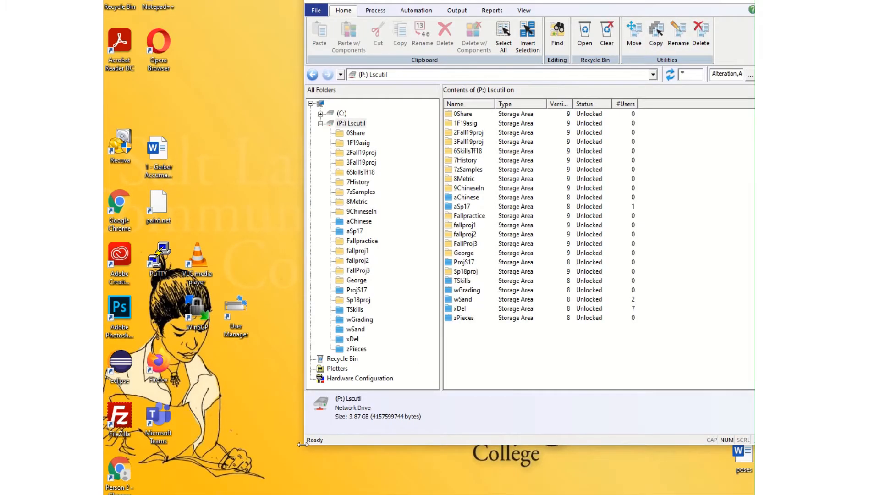
Enlarge the AccuMark Explorer window and expand the C: drive to list its storage areas
{"action": "left_click_drag", "start_coordinate": [303, 444], "coordinate": [106, 491]}
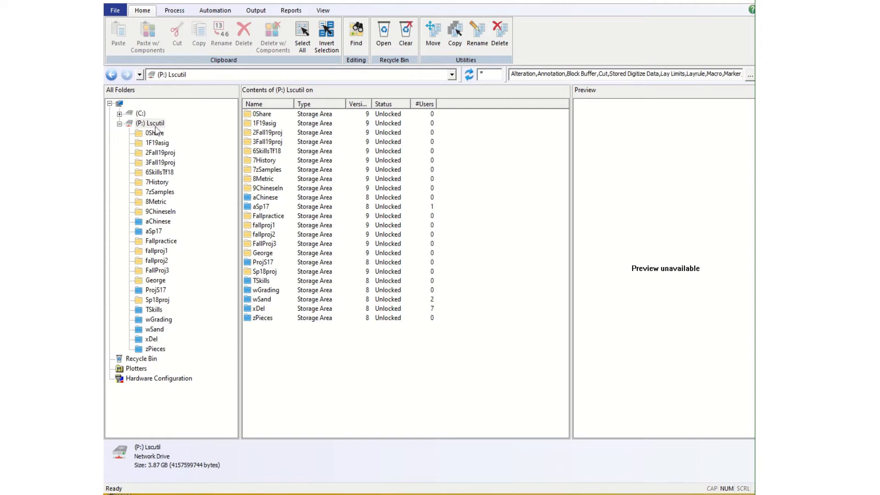
{"action": "left_click", "coordinate": [119, 114]}
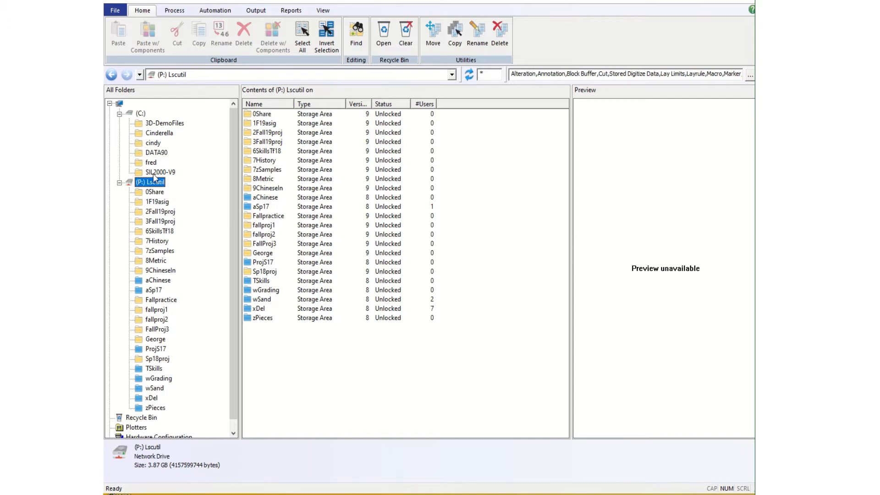
{"action": "left_click", "coordinate": [140, 114]}
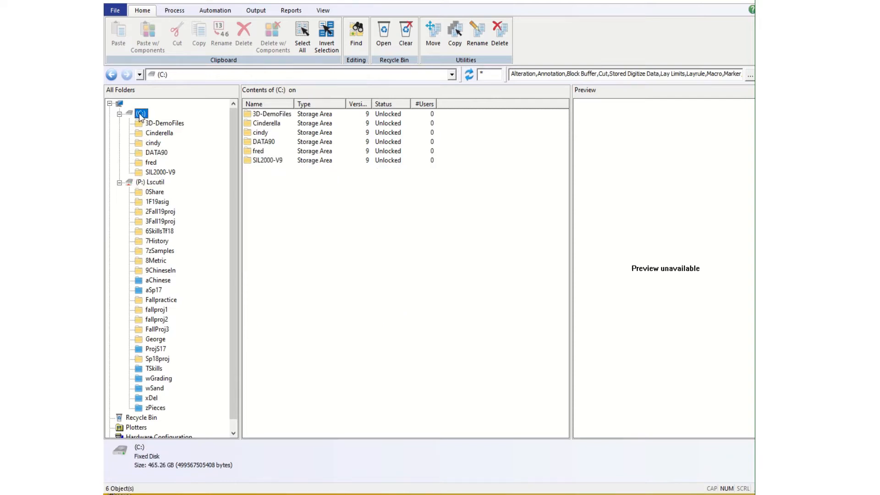
{"action": "right_click", "coordinate": [139, 114]}
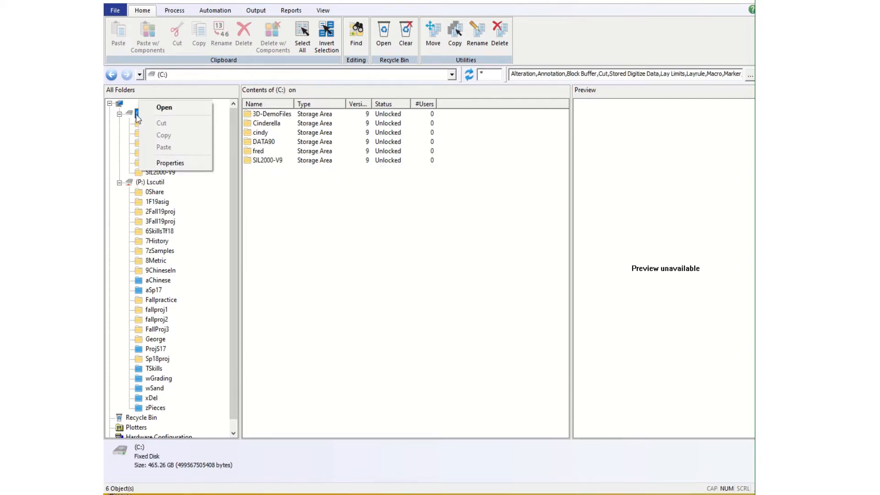
{"action": "left_click", "coordinate": [117, 14]}
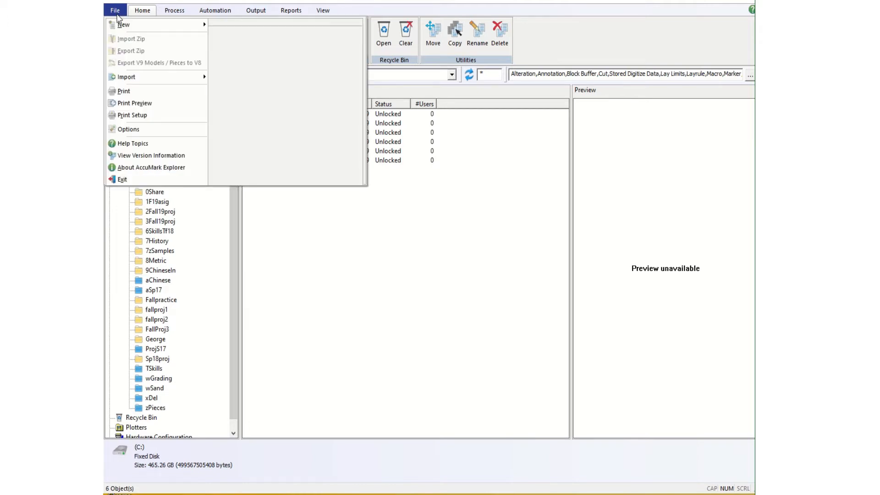
{"action": "mouse_move", "coordinate": [201, 30]}
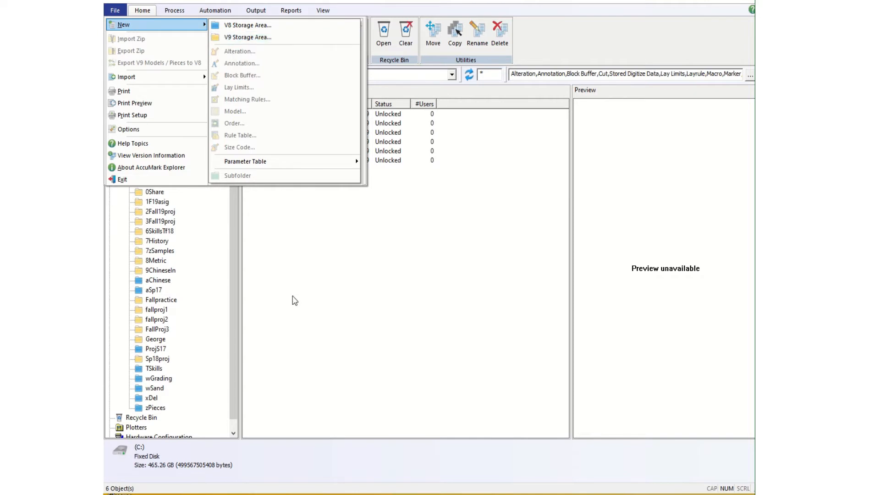
{"action": "left_click", "coordinate": [234, 288]}
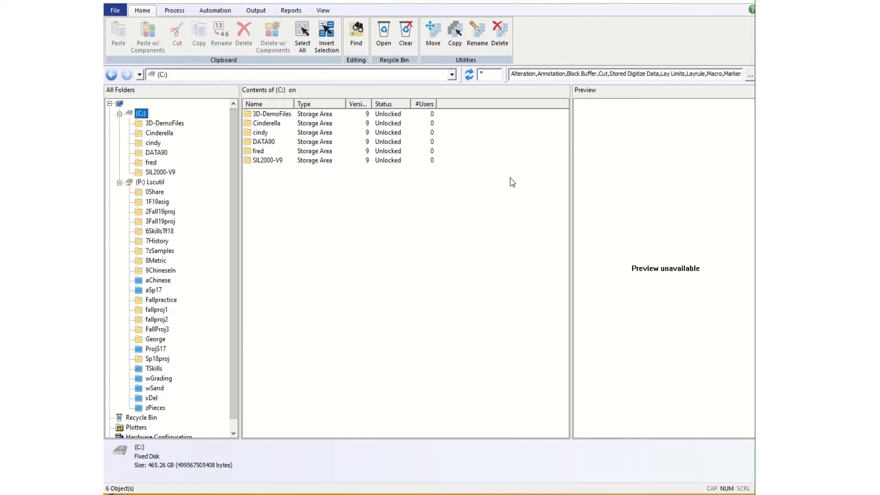
Close AccuMark Explorer, relaunch it from the desktop, and minimize and restore its window
{"action": "left_click", "coordinate": [751, 3]}
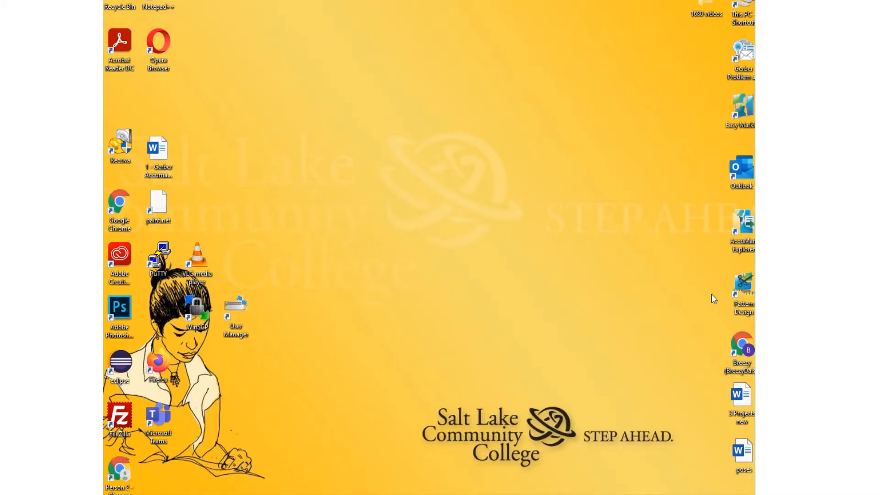
{"action": "double_click", "coordinate": [744, 236]}
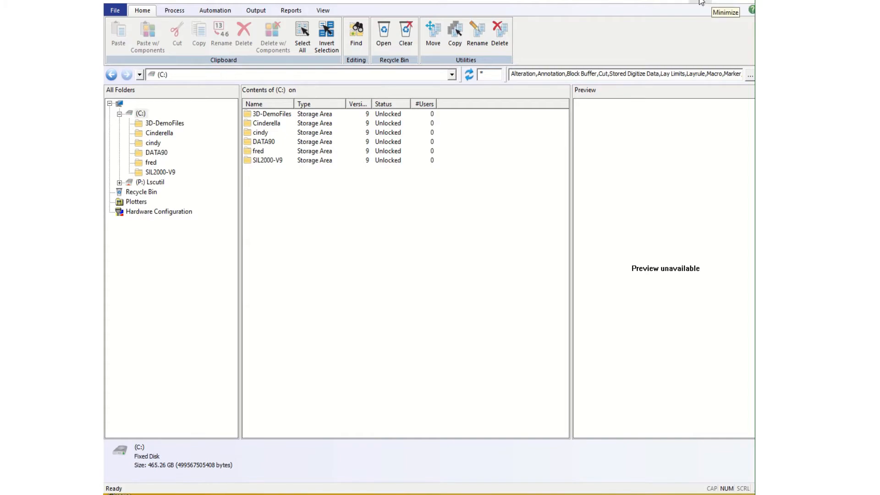
{"action": "left_click", "coordinate": [701, 3]}
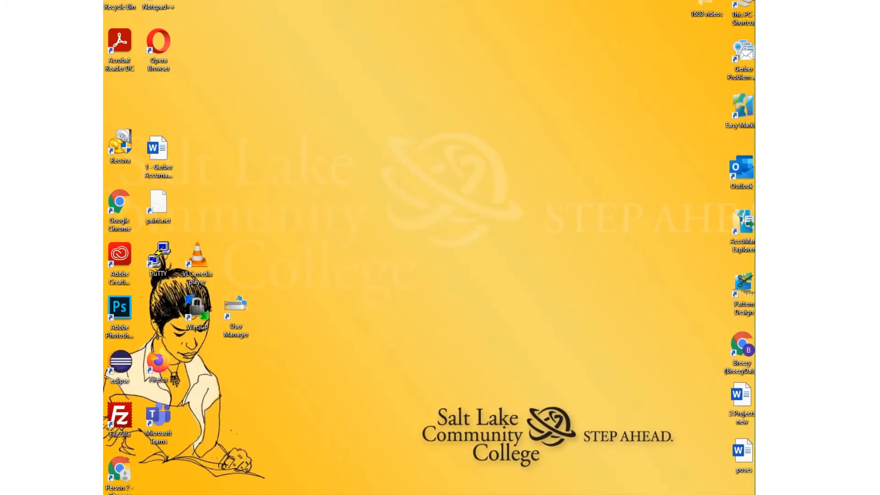
{"action": "left_click", "coordinate": [659, 488]}
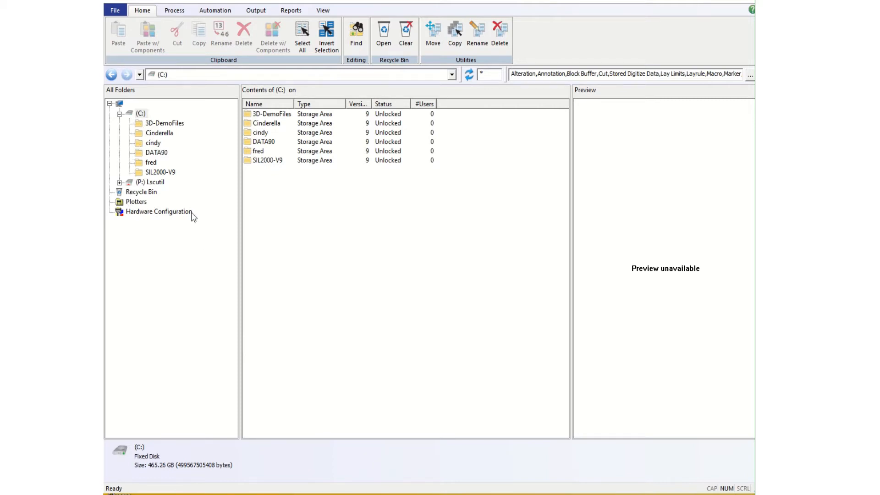
Create a new V9 storage area on the C: drive, named with the owner's first name
{"action": "left_click", "coordinate": [141, 114]}
{"action": "left_click", "coordinate": [115, 14]}
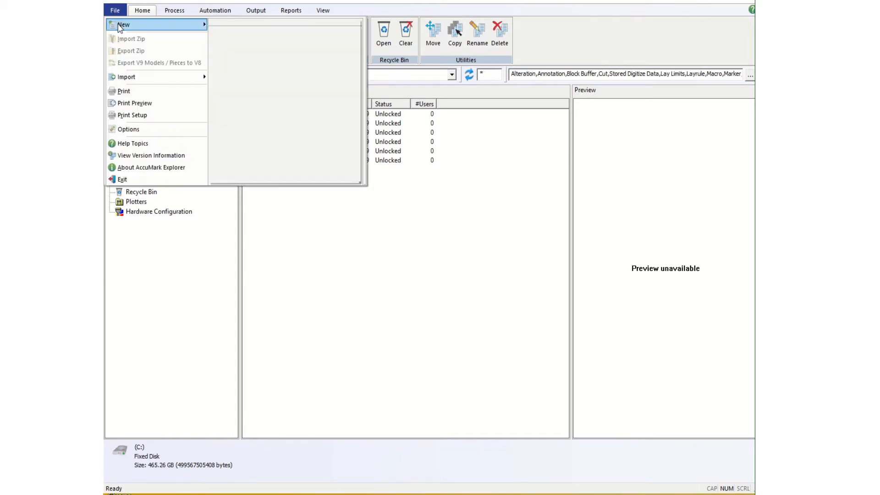
{"action": "mouse_move", "coordinate": [138, 25]}
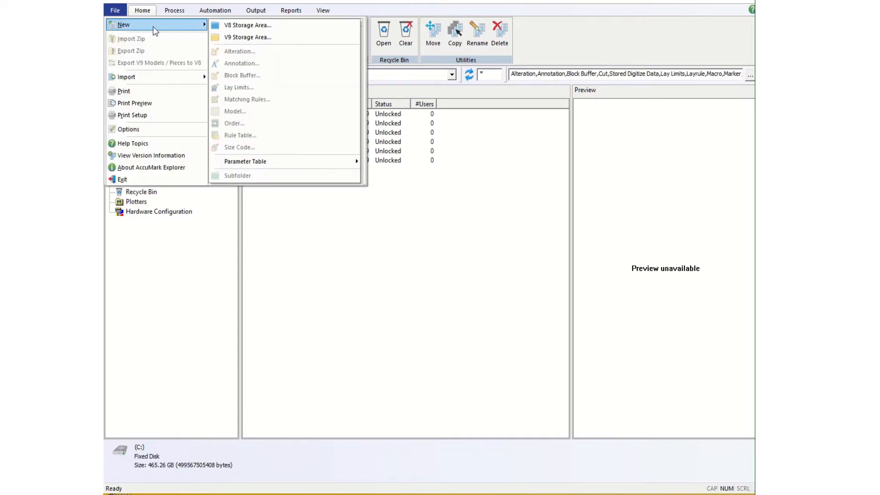
{"action": "left_click", "coordinate": [239, 38]}
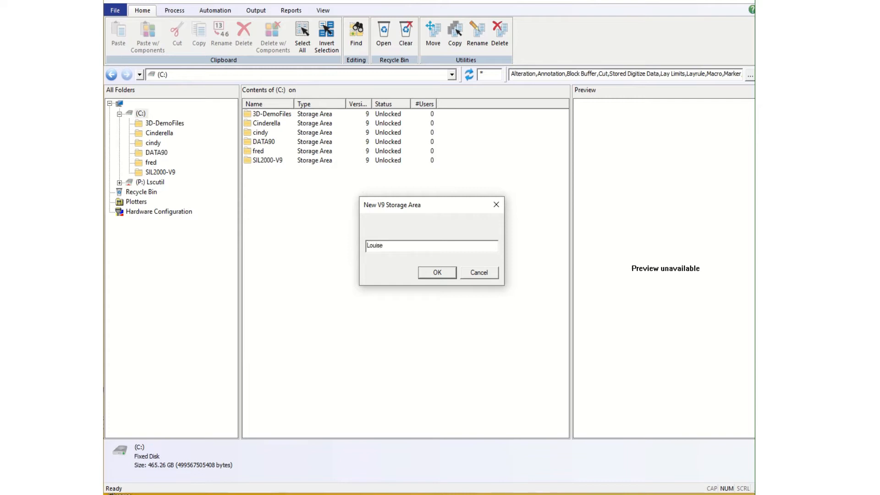
{"action": "left_click", "coordinate": [433, 274]}
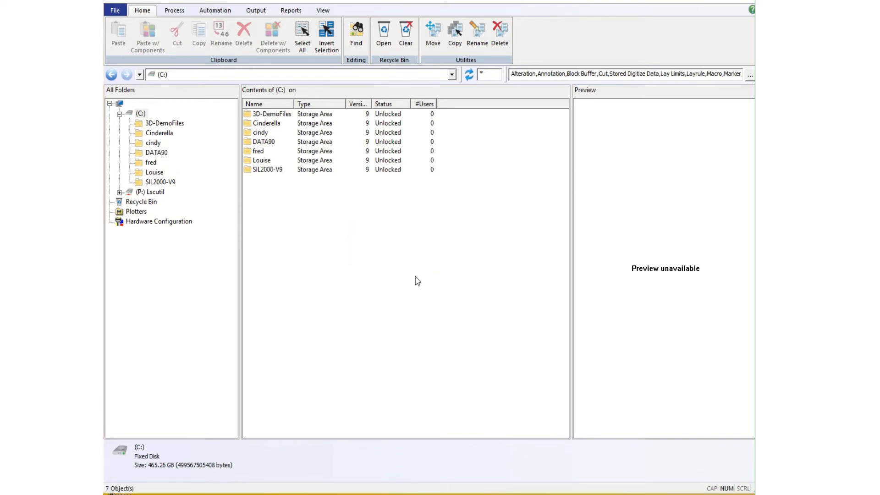
List the contents of the newly created storage area and of DATA90 on the C: drive
{"action": "left_click", "coordinate": [253, 161]}
{"action": "left_click", "coordinate": [159, 173]}
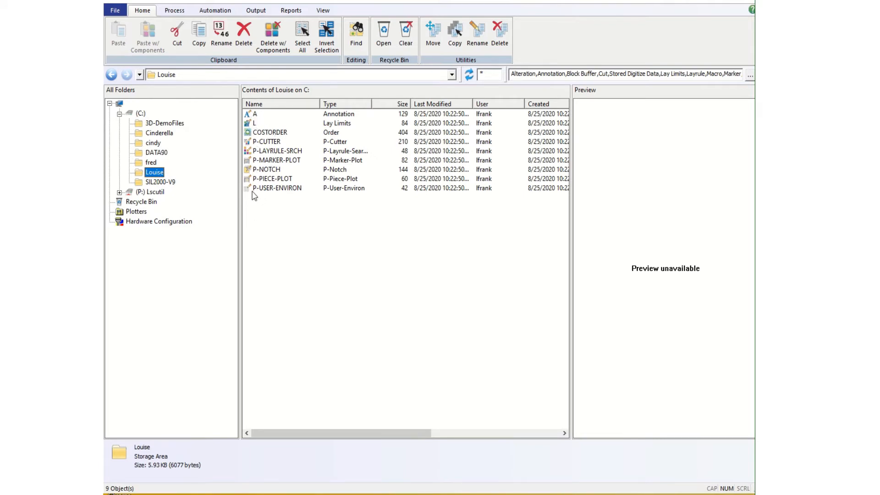
{"action": "left_click", "coordinate": [153, 153]}
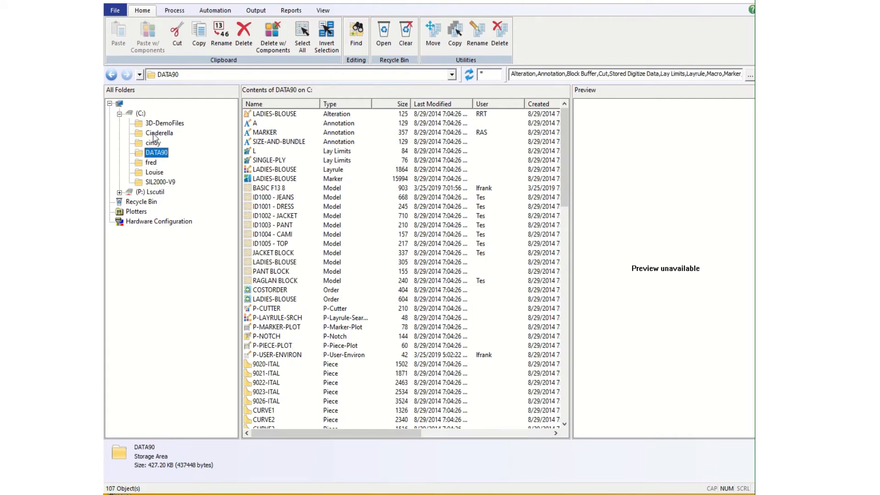
Preview the bodice back, bodice front, skirt front and sleeve pieces dated 8/25/2020 in the Cinderella storage area
{"action": "left_click", "coordinate": [156, 133]}
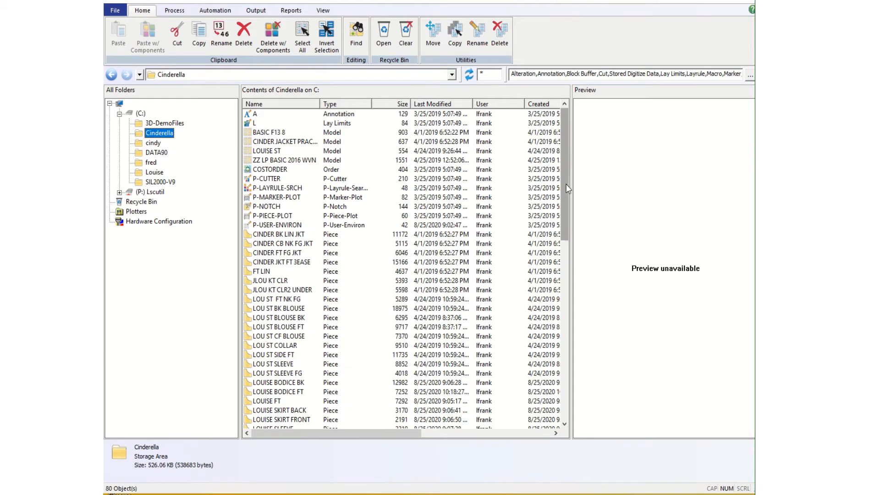
{"action": "left_click_drag", "start_coordinate": [566, 184], "coordinate": [560, 206]}
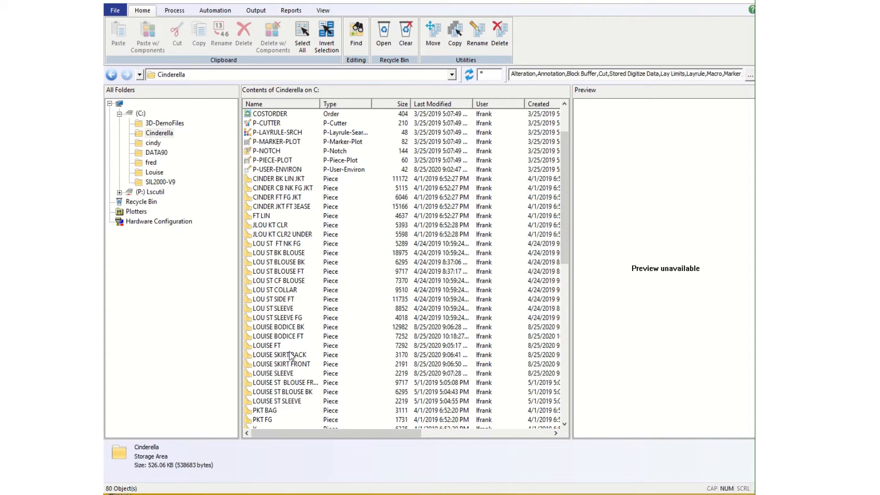
{"action": "left_click", "coordinate": [268, 328]}
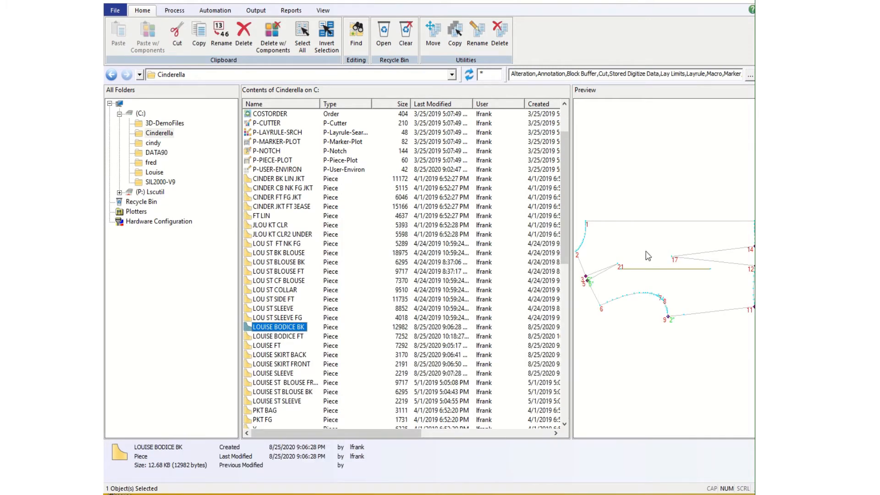
{"action": "left_click", "coordinate": [289, 338]}
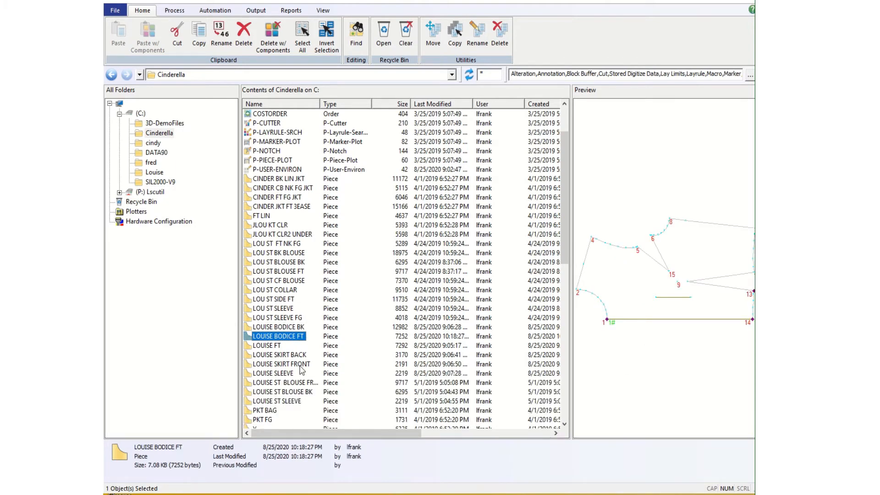
{"action": "left_click", "coordinate": [270, 365]}
{"action": "left_click", "coordinate": [268, 375]}
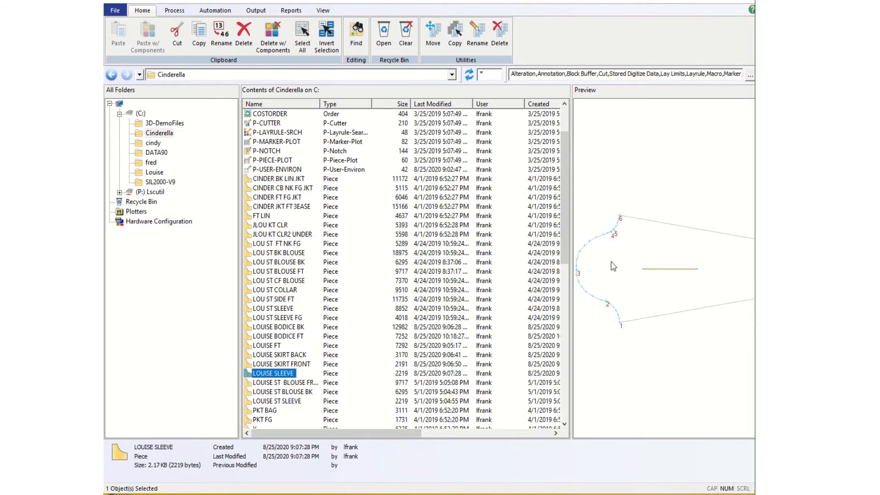
Copy the bodice back, bodice front, skirt back, skirt front and sleeve pieces dated 8/25/2020 from Cinderella directly into the new storage area
{"action": "left_click", "coordinate": [267, 329]}
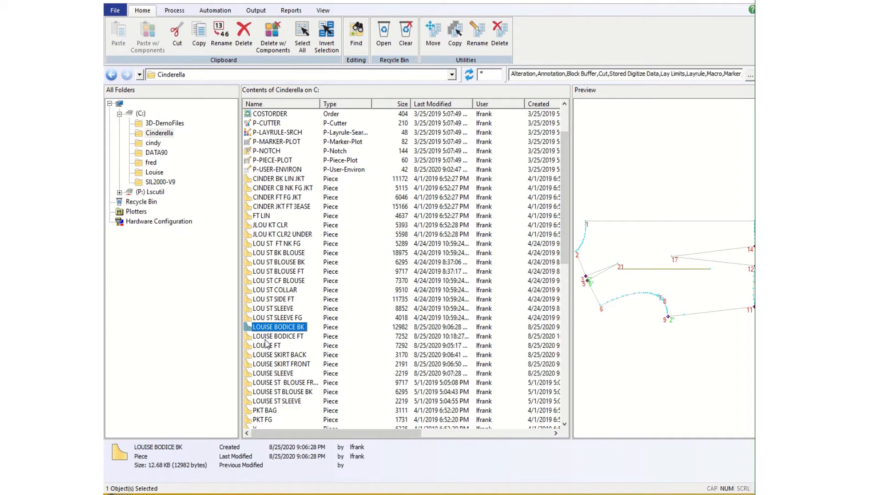
{"action": "left_click", "coordinate": [269, 339], "text": "shift"}
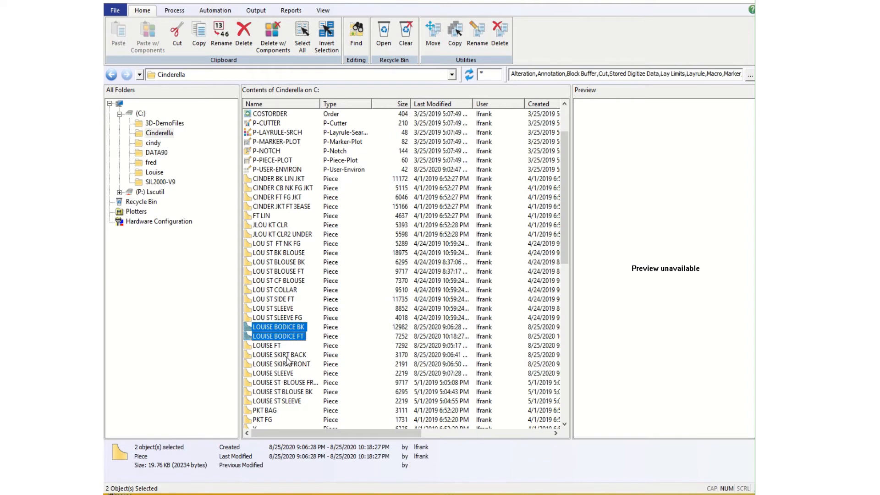
{"action": "left_click", "coordinate": [283, 357], "text": "ctrl"}
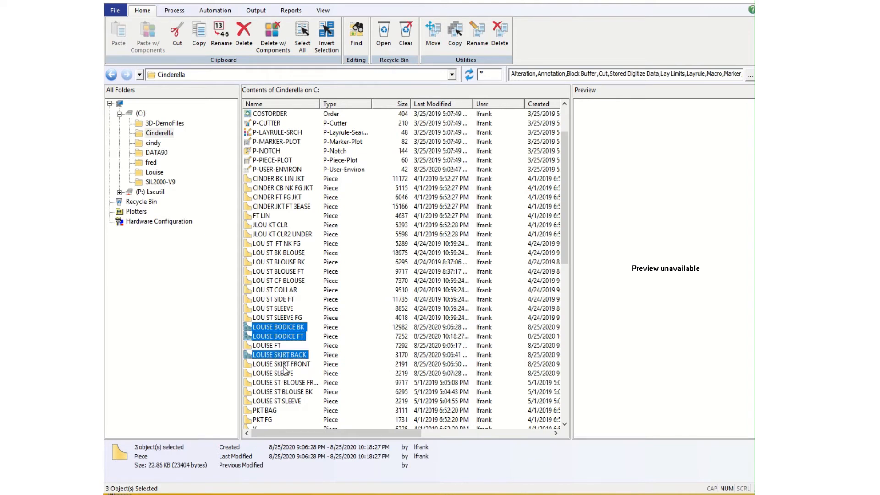
{"action": "left_click", "coordinate": [284, 365], "text": "ctrl"}
{"action": "left_click", "coordinate": [286, 373], "text": "ctrl"}
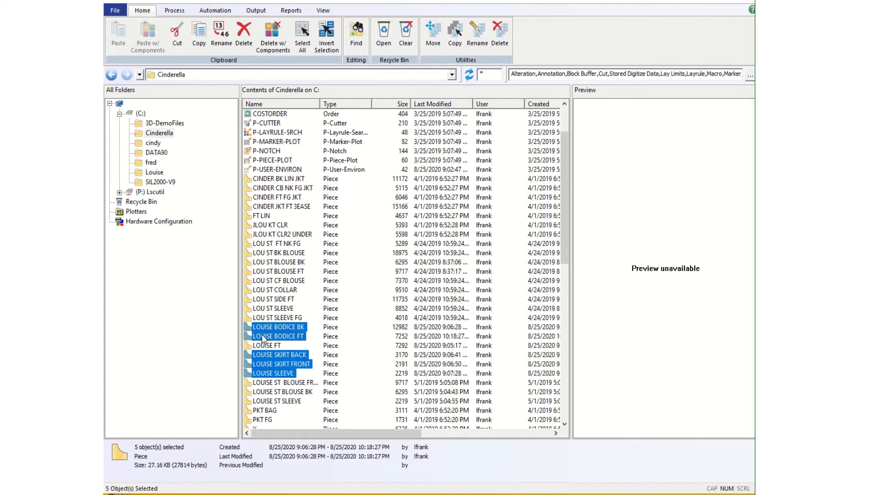
{"action": "left_click_drag", "start_coordinate": [262, 334], "coordinate": [166, 172]}
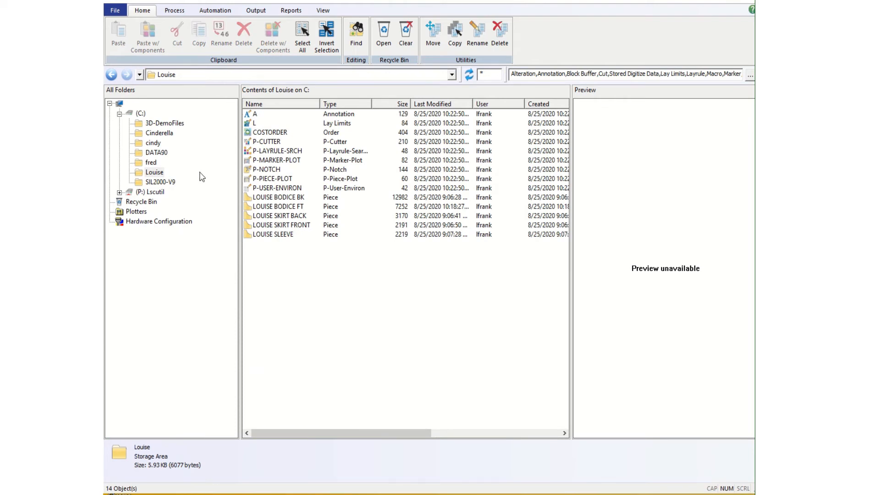
Select the same five bodice, skirt and sleeve pieces in Cinderella again and copy them to the clipboard
{"action": "left_click", "coordinate": [159, 133]}
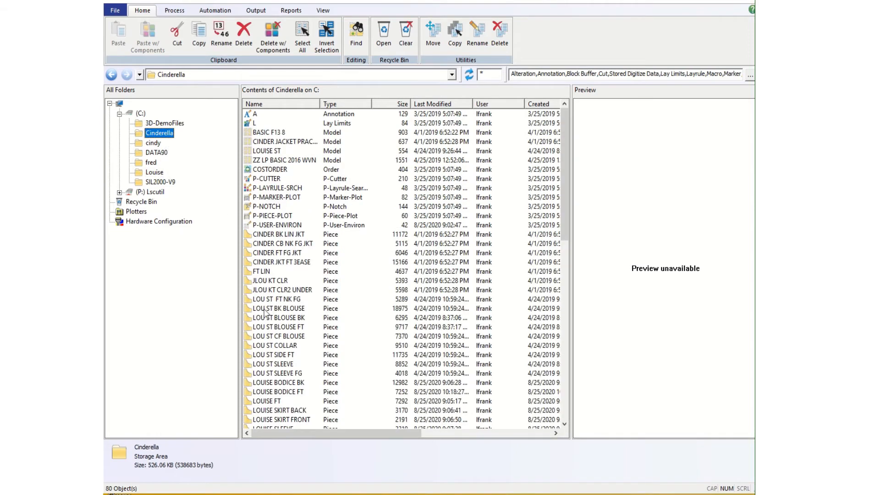
{"action": "scroll", "coordinate": [291, 402], "scroll_direction": "down", "scroll_amount": 2}
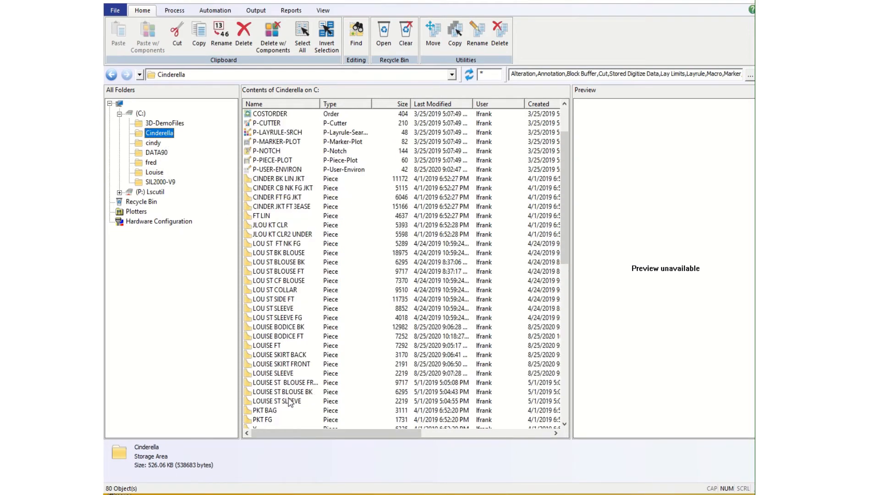
{"action": "left_click", "coordinate": [281, 328]}
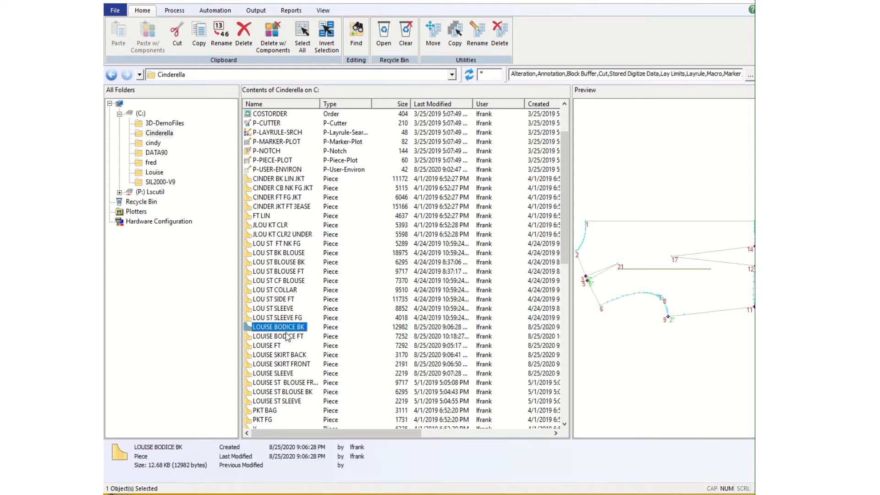
{"action": "left_click", "coordinate": [290, 339], "text": "ctrl"}
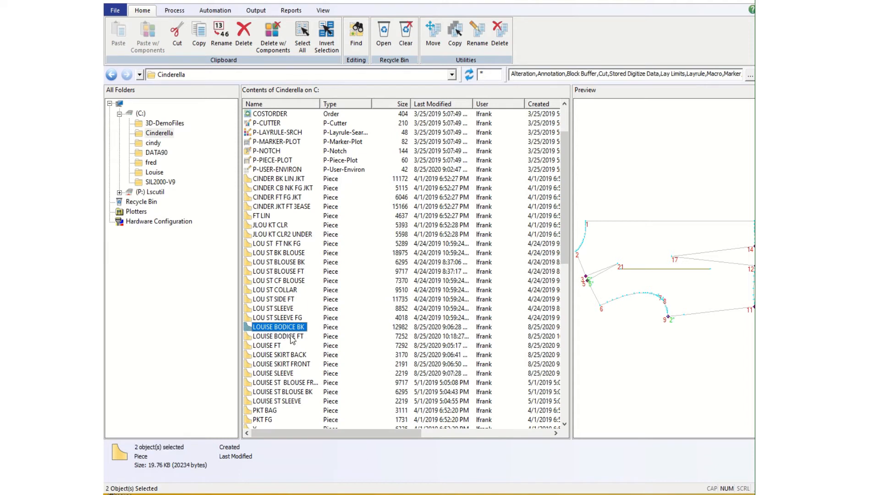
{"action": "left_click", "coordinate": [292, 357], "text": "ctrl"}
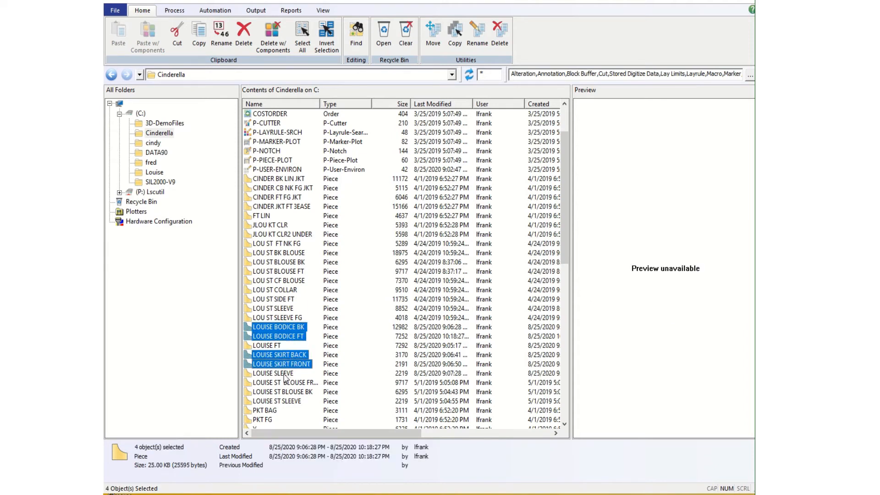
{"action": "left_click", "coordinate": [287, 374], "text": "ctrl+shift"}
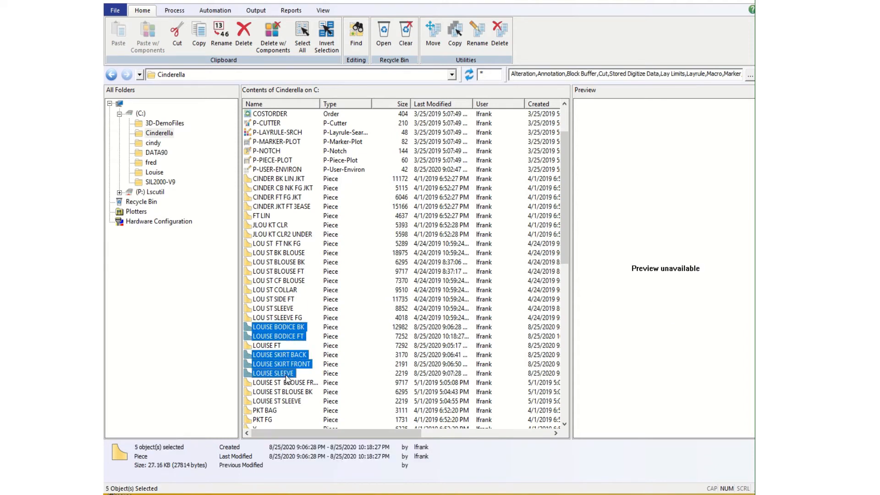
{"action": "right_click", "coordinate": [274, 338]}
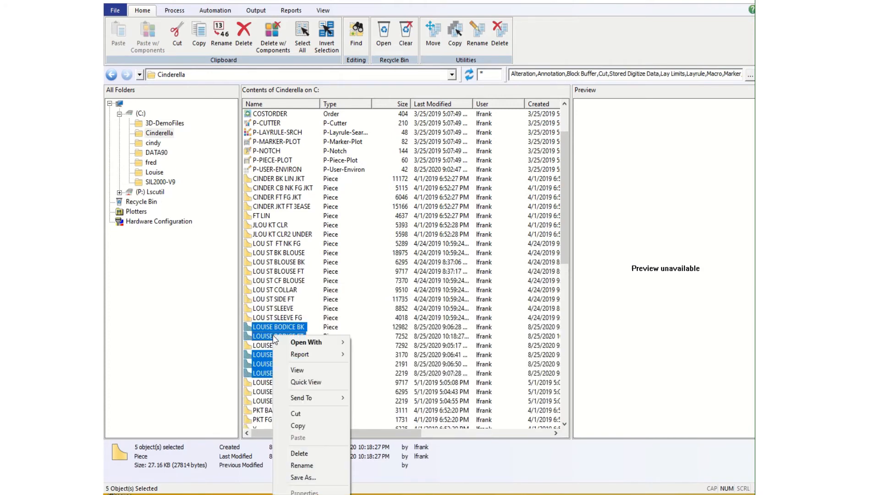
{"action": "left_click", "coordinate": [302, 425]}
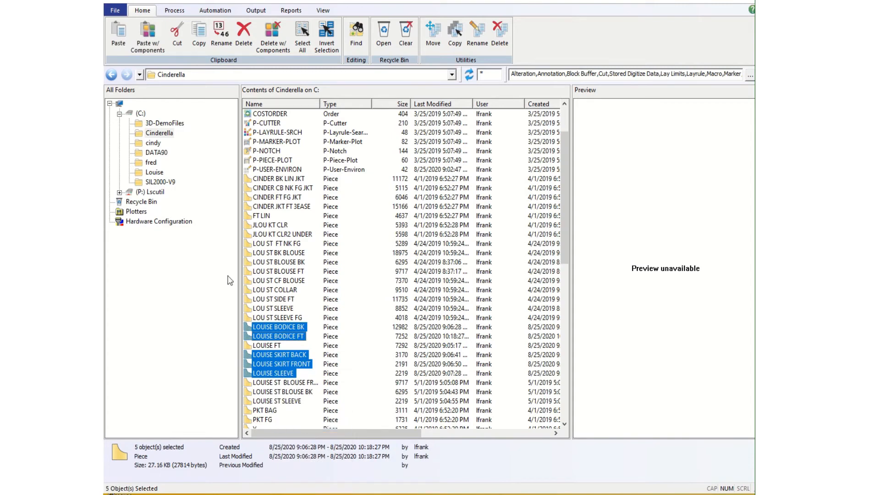
{"action": "left_click", "coordinate": [155, 173]}
{"action": "right_click", "coordinate": [157, 175]}
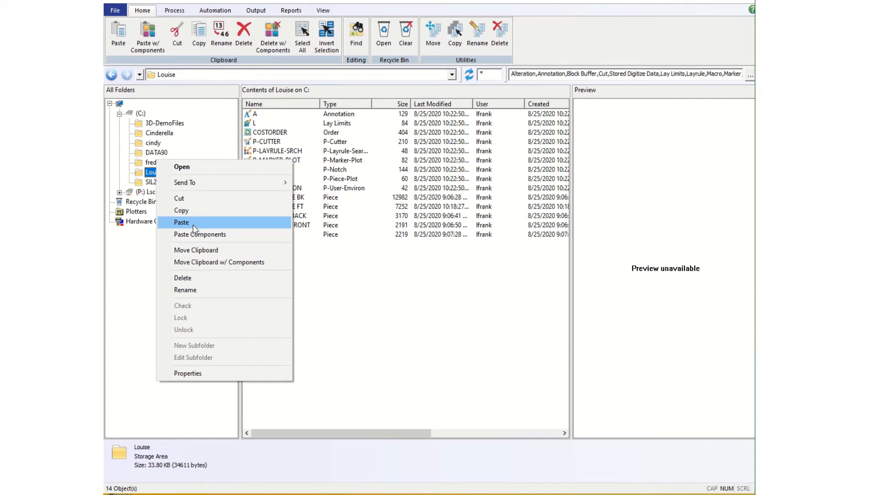
{"action": "left_click", "coordinate": [137, 288]}
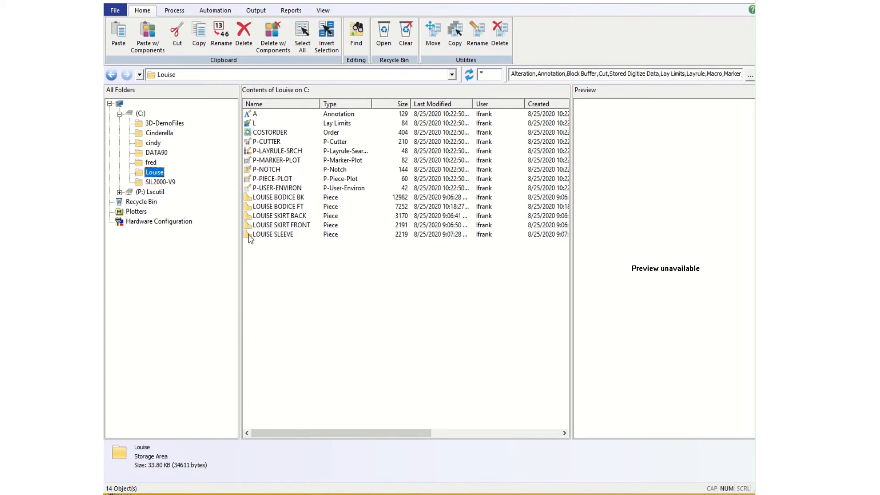
Copy the T NO GRADE rule table from the 0Share storage area on (P:) Lscutil into the new storage area on C:
{"action": "left_click", "coordinate": [151, 193]}
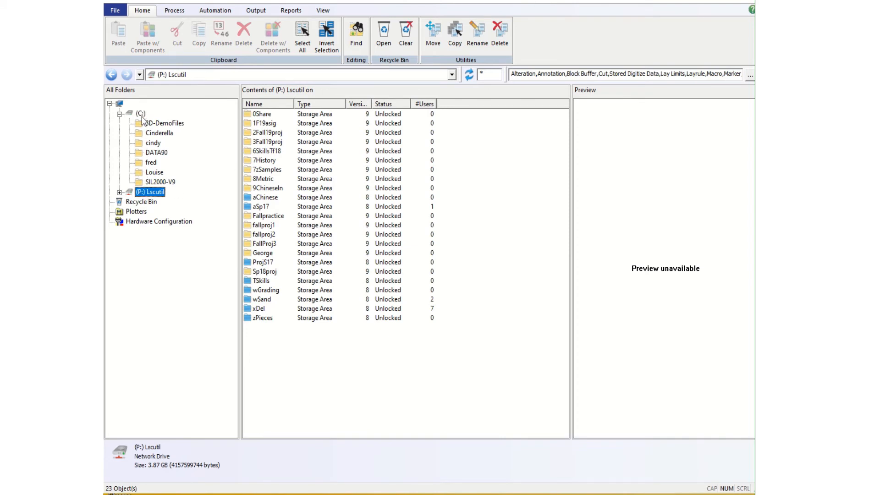
{"action": "left_click", "coordinate": [119, 193]}
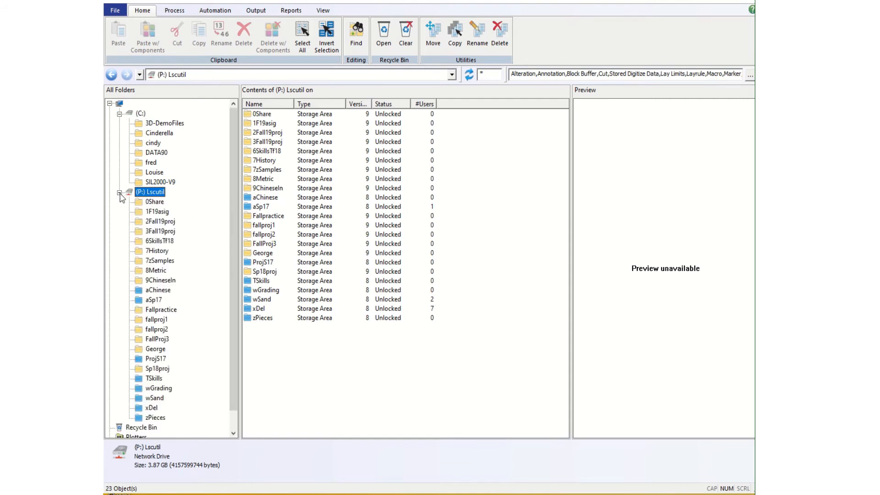
{"action": "left_click", "coordinate": [151, 202]}
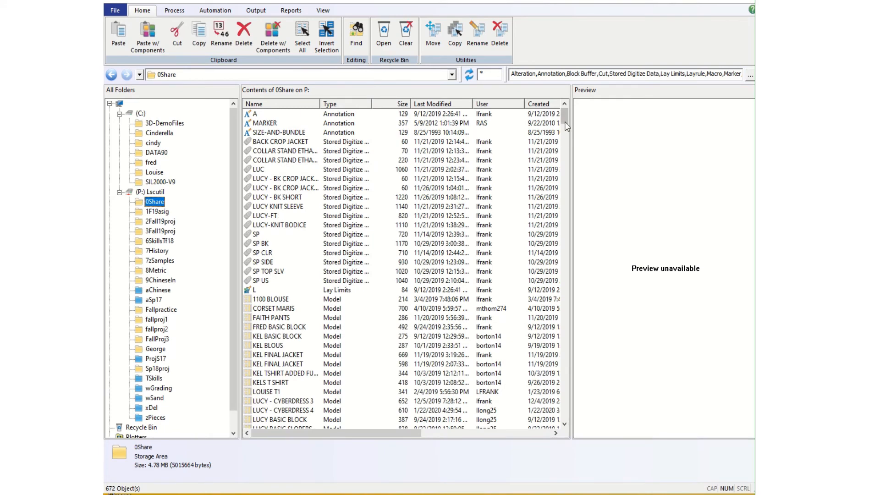
{"action": "left_click_drag", "start_coordinate": [567, 127], "coordinate": [563, 281]}
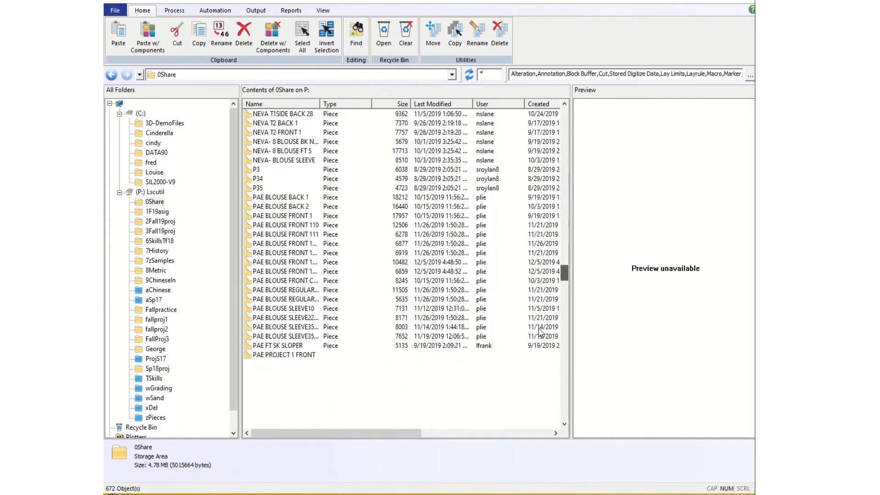
{"action": "left_click_drag", "start_coordinate": [538, 327], "coordinate": [571, 438]}
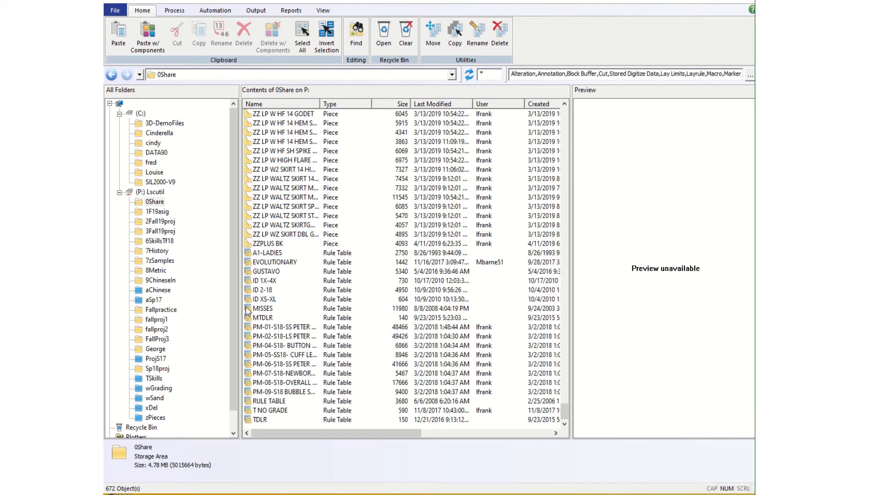
{"action": "left_click", "coordinate": [255, 411]}
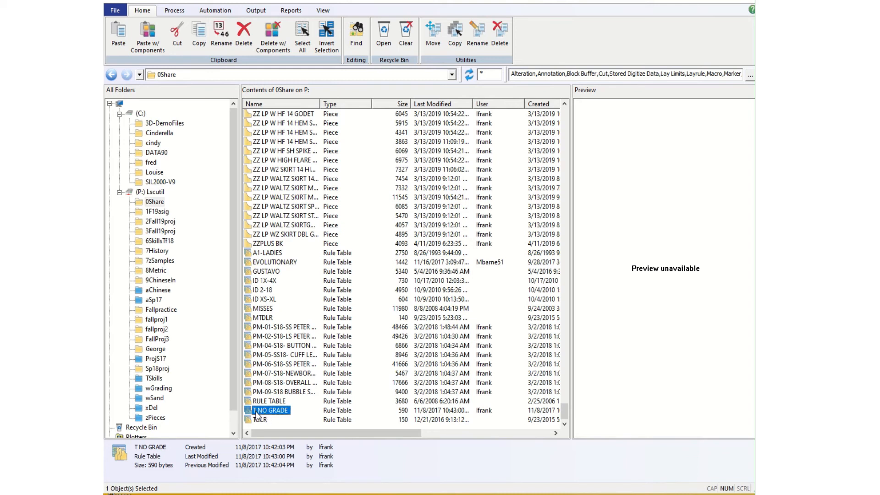
{"action": "left_click_drag", "start_coordinate": [257, 415], "coordinate": [156, 173]}
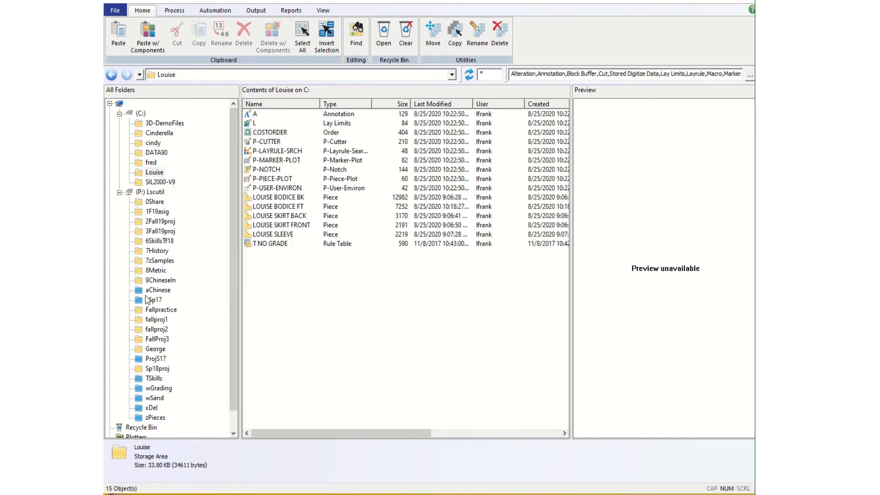
Check the rule tables in 0Share for the original T NO GRADE and list the contents of the new storage area on C:
{"action": "left_click", "coordinate": [156, 202]}
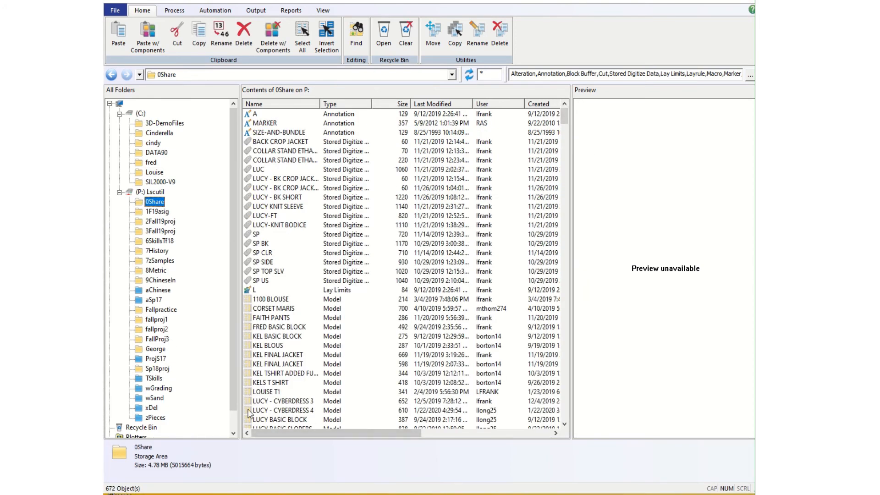
{"action": "left_click_drag", "start_coordinate": [565, 117], "coordinate": [568, 438]}
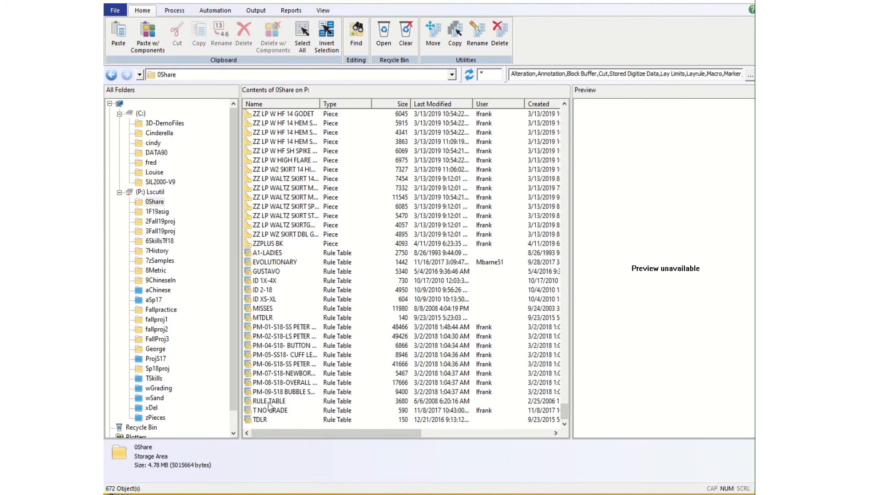
{"action": "left_click", "coordinate": [154, 202]}
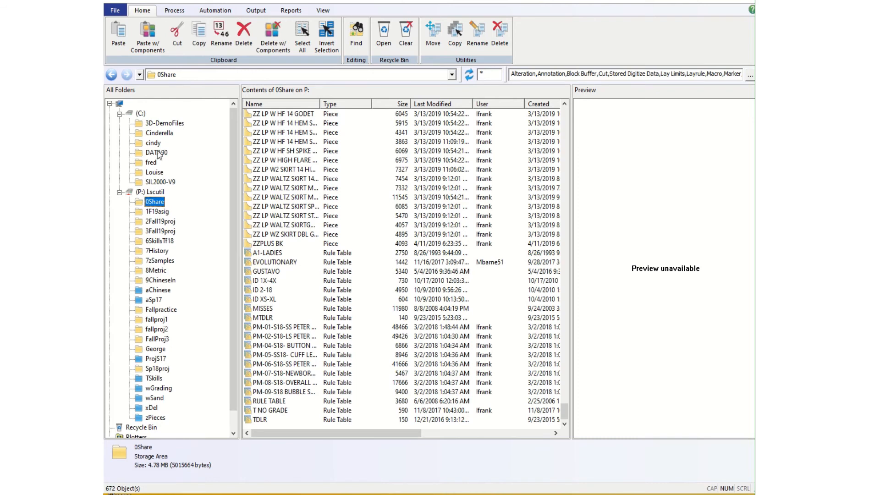
{"action": "left_click", "coordinate": [152, 173]}
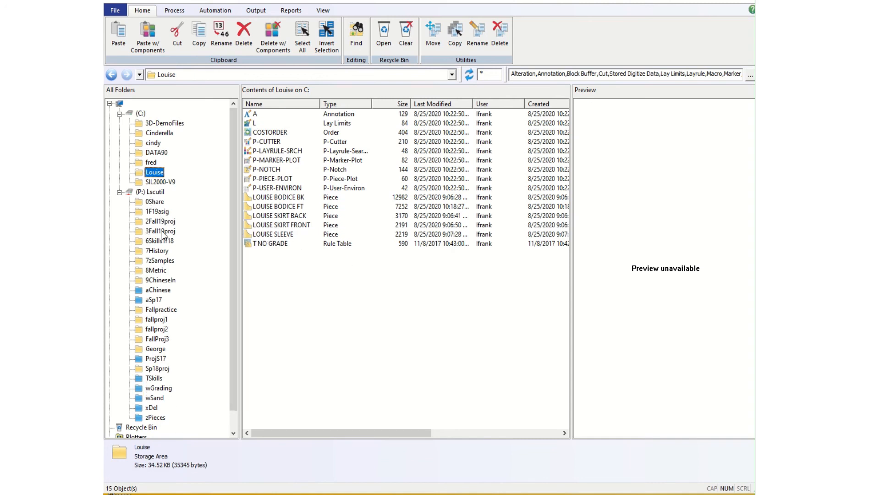
List the storage areas on (P:) Lscutil and close the explorer window
{"action": "left_click", "coordinate": [152, 193]}
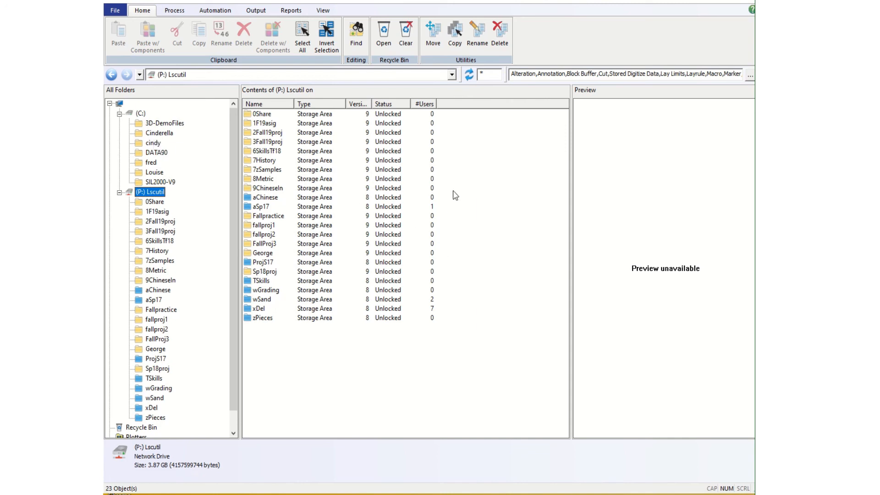
{"action": "left_click", "coordinate": [749, 4]}
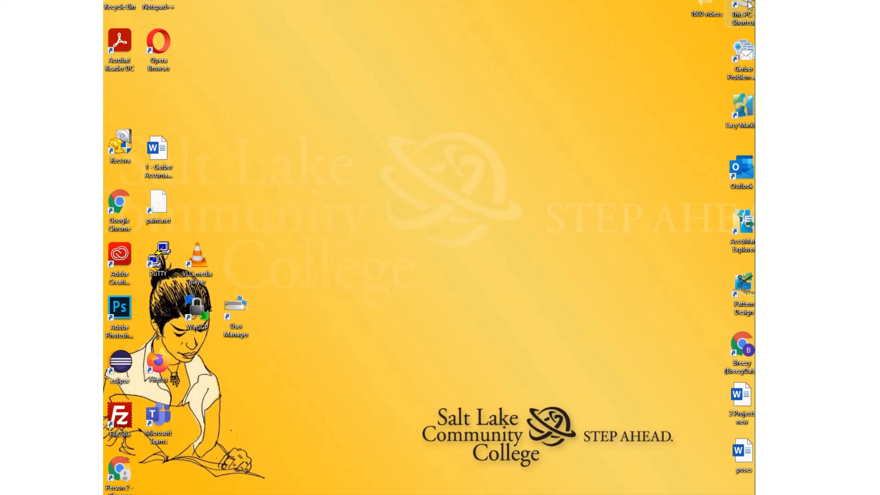